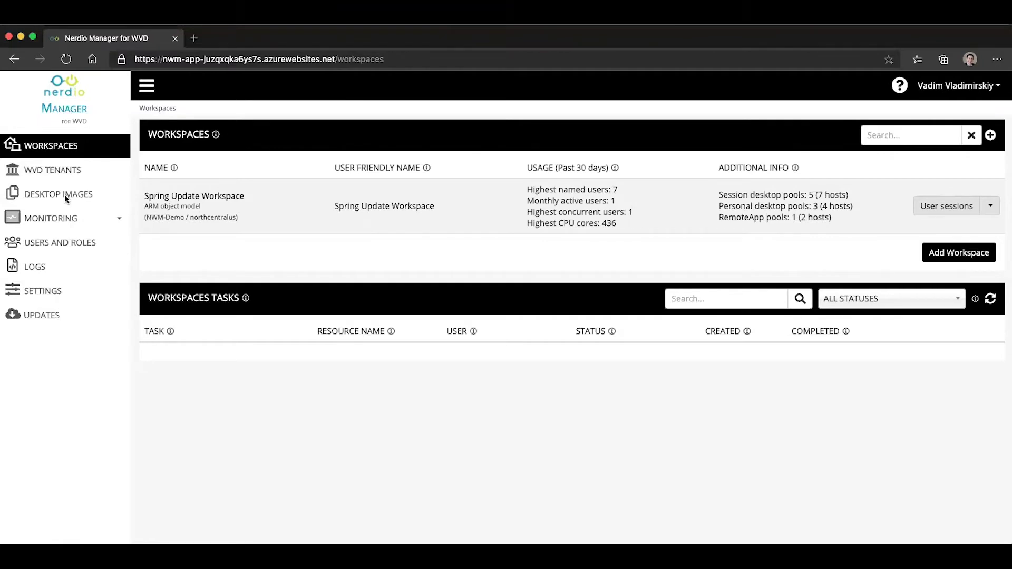
- From the Desktop Images list, start adding a new desktop image from the Azure library
click(53, 194)
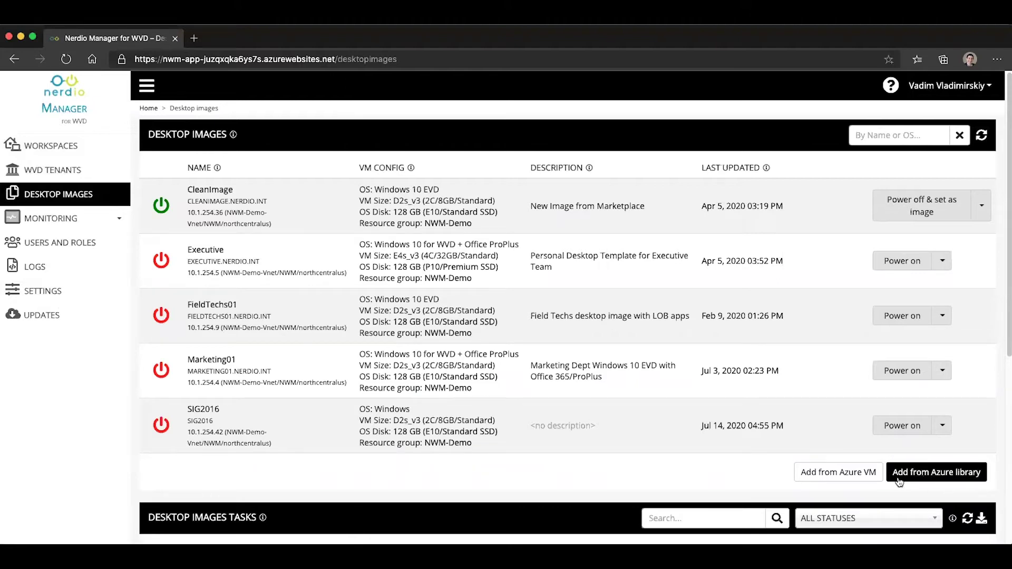
click(943, 478)
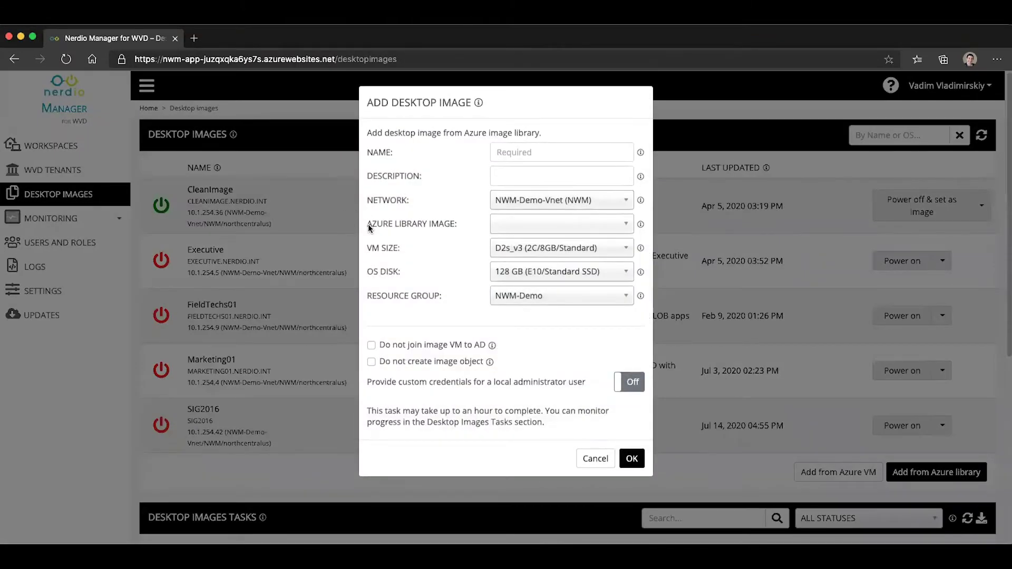
drag(367, 227, 451, 228)
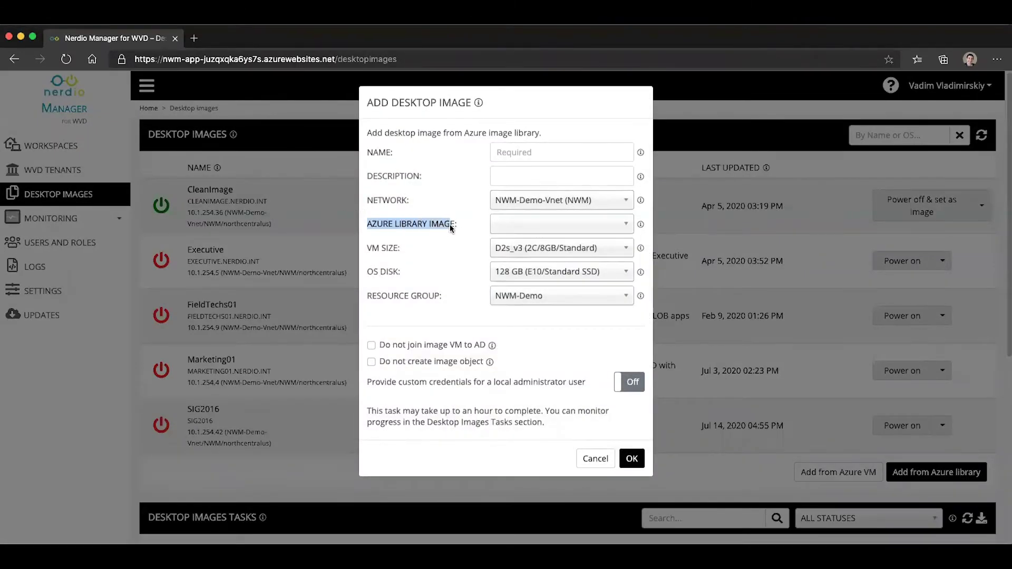
- Expand the Azure Library Image list and scroll down to its Custom images section
click(528, 230)
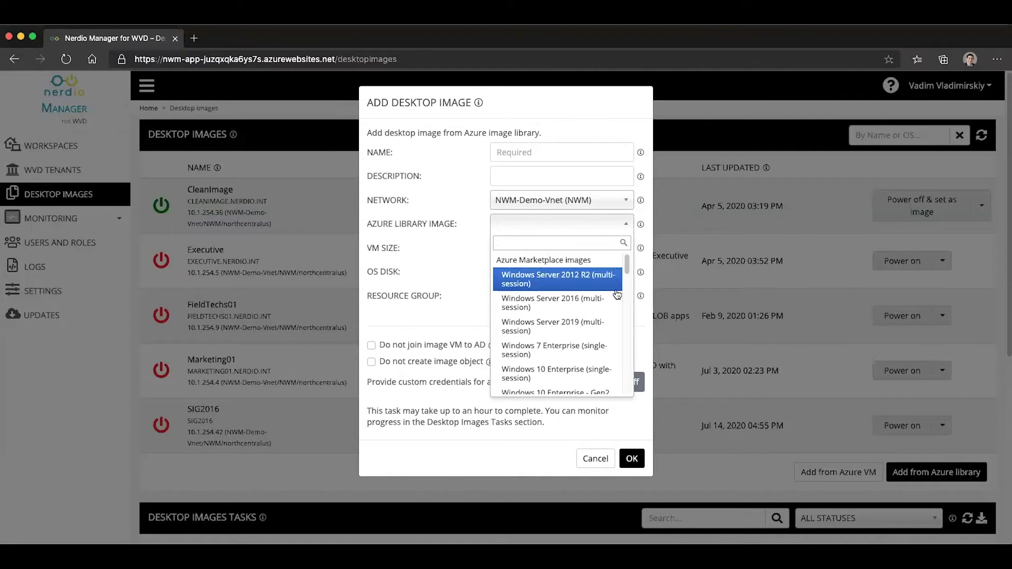
scroll(580, 293, down, 1)
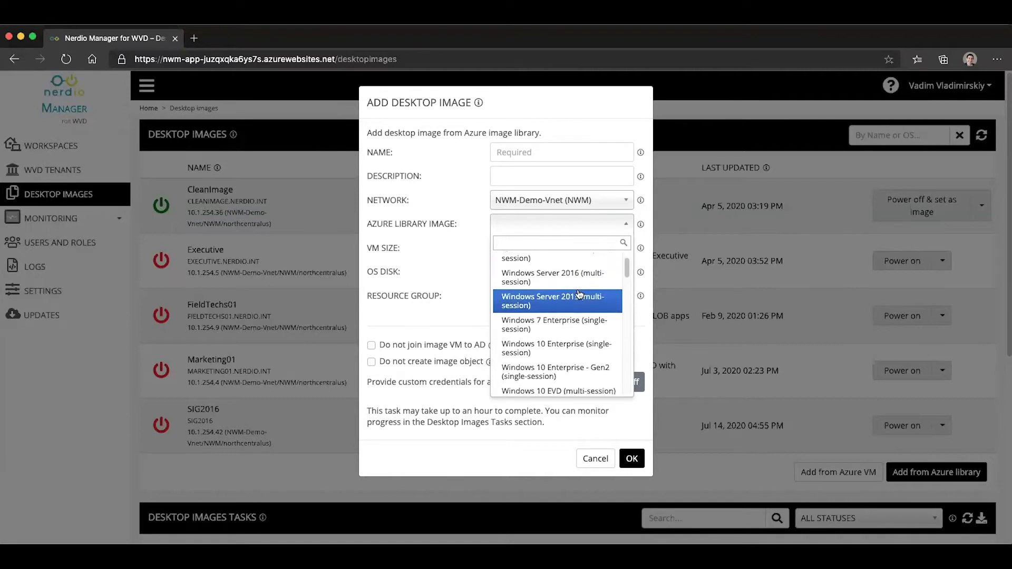
scroll(580, 293, down, 2)
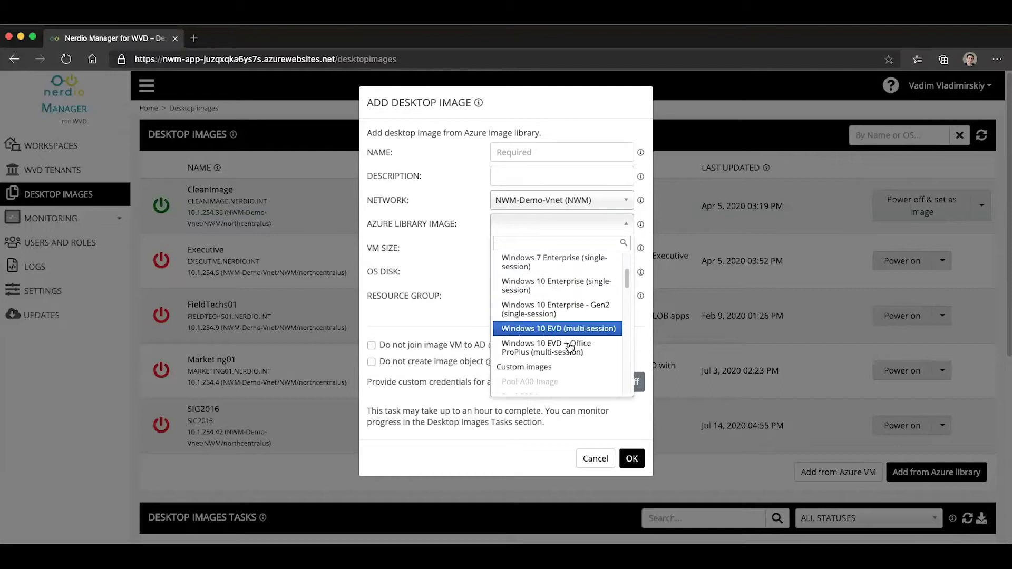
drag(627, 281, 629, 293)
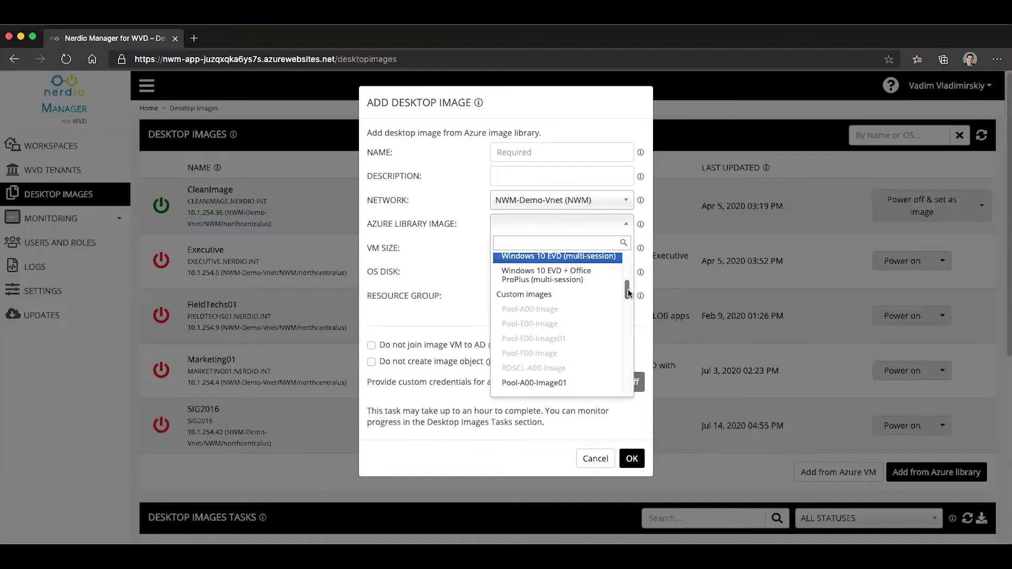
drag(628, 290, 628, 292)
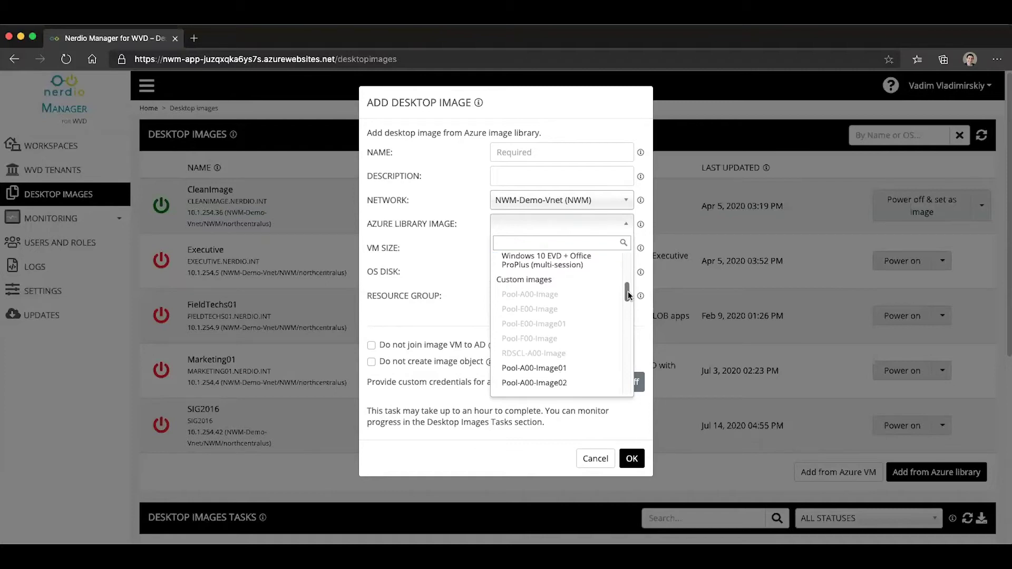
scroll(557, 372, down, 3)
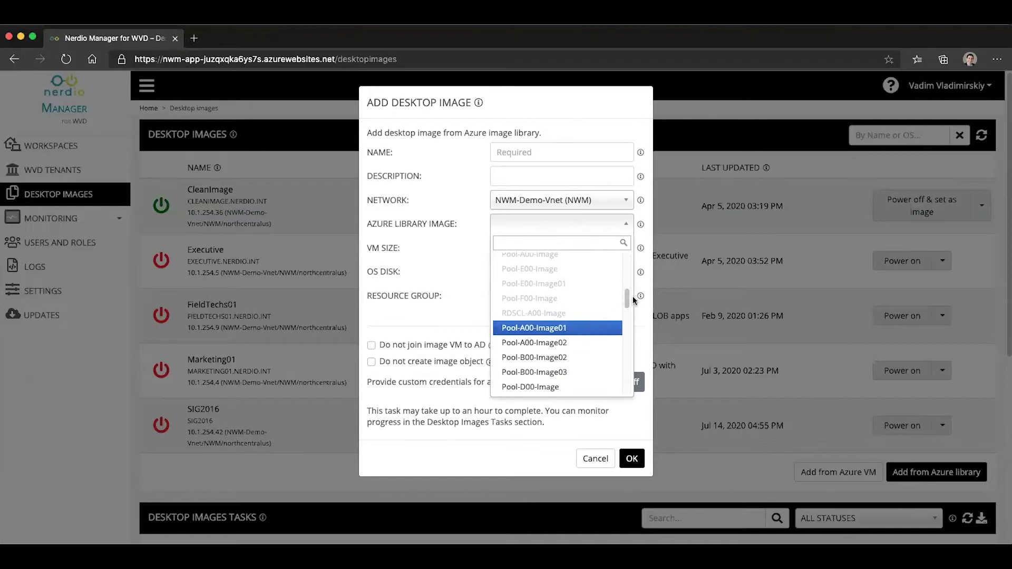
drag(628, 303, 628, 298)
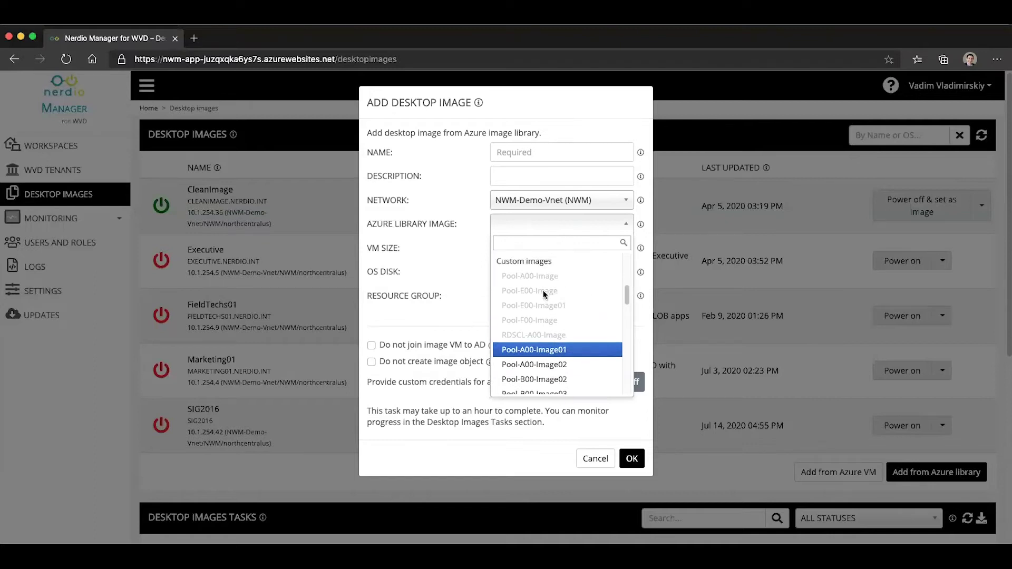
- Pick custom image Pool-B00-Image02, filling in VM size D2s_v3, a 128 GB disk and the NWM-Demo group
mouse_move(545, 294)
scroll(627, 295, down, 3)
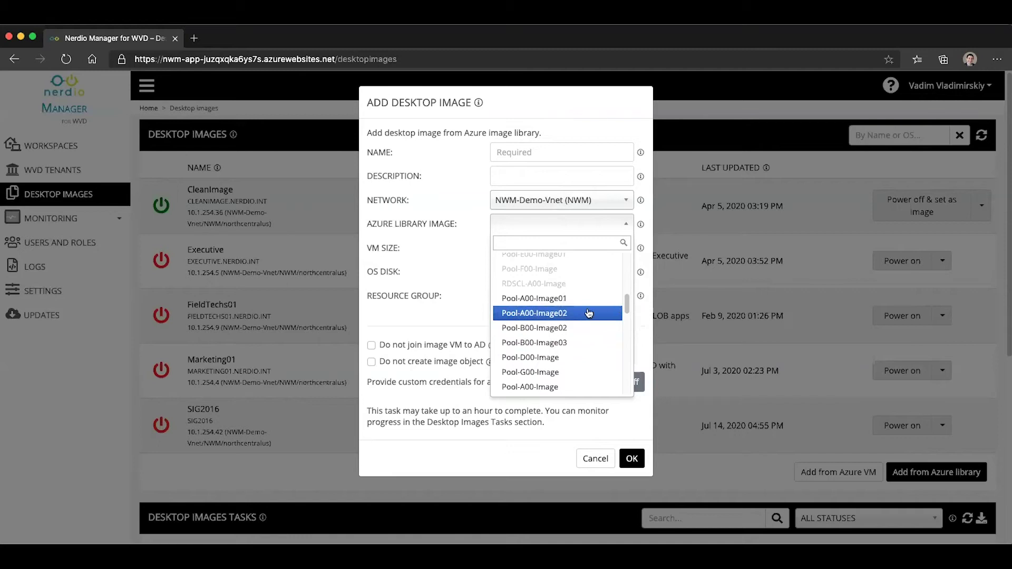
mouse_move(627, 303)
mouse_down()
mouse_move(628, 331)
mouse_move(628, 315)
mouse_up()
scroll(529, 320, up, 3)
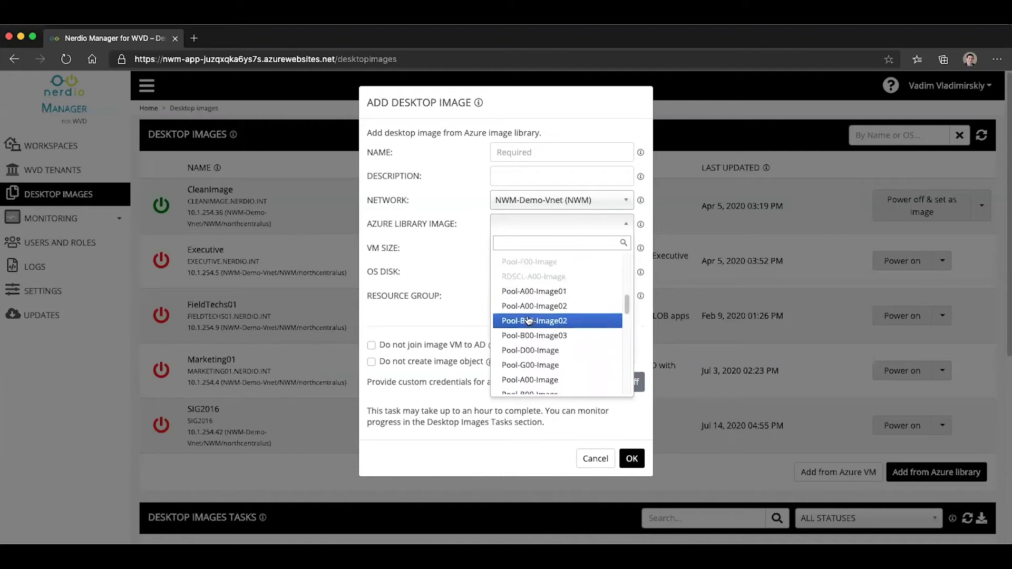
click(529, 321)
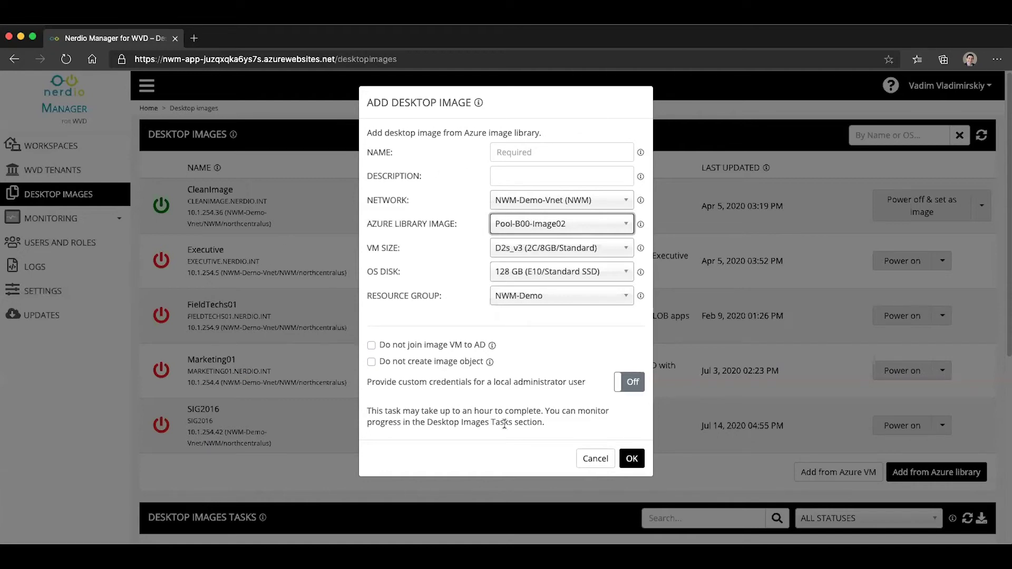
- Discard the new desktop image and open the Spring Update Workspace's host pools
click(596, 459)
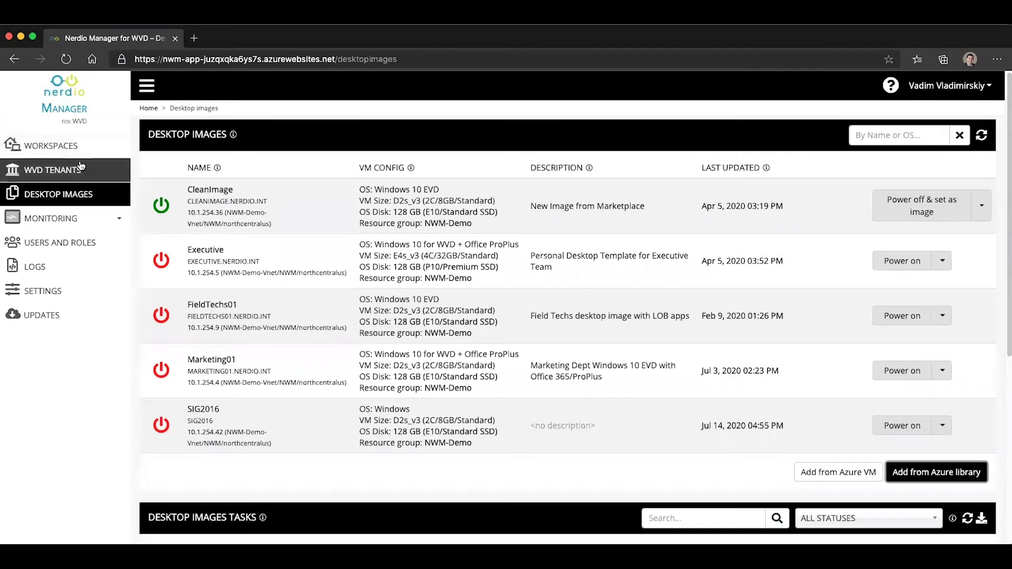
click(78, 153)
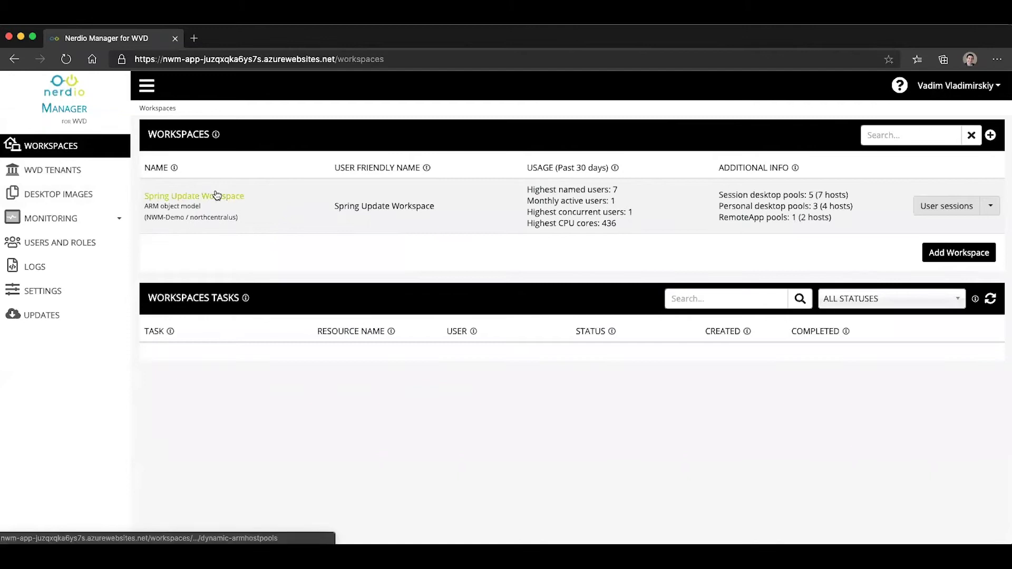
click(232, 197)
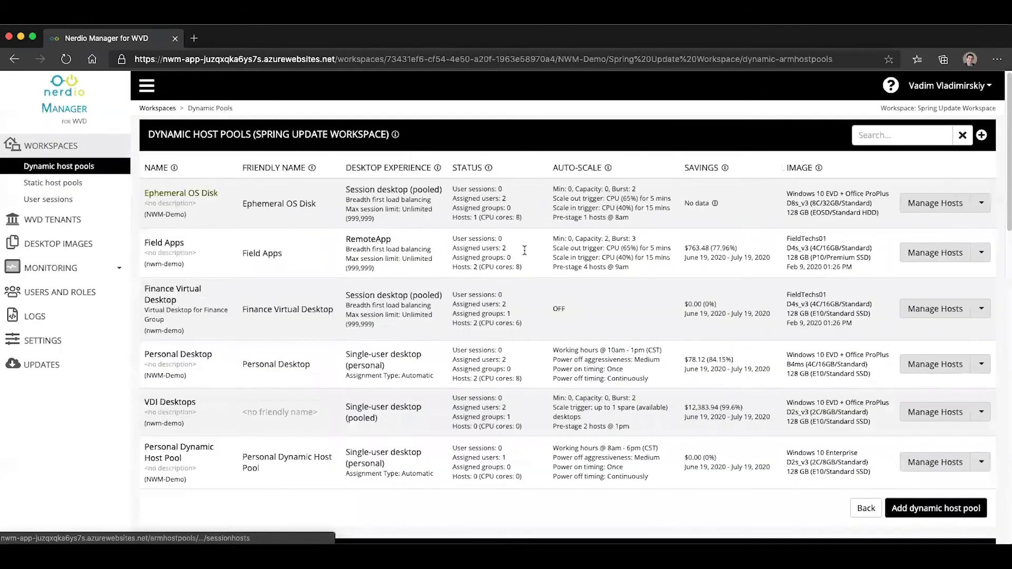
- Try a new dynamic host pool with desktop image Pool-A00-Image02, then cancel without creating it
click(935, 514)
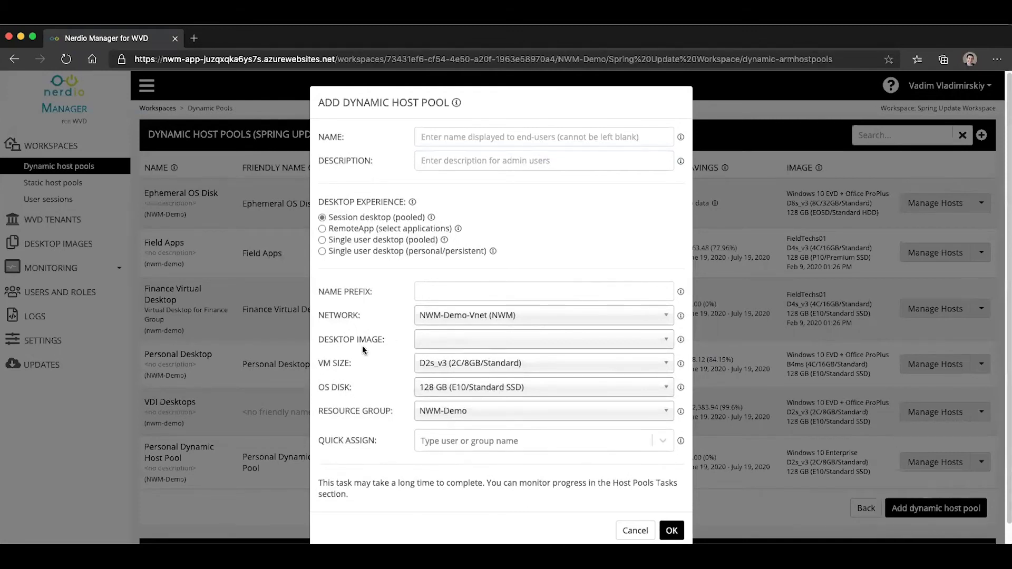
click(449, 340)
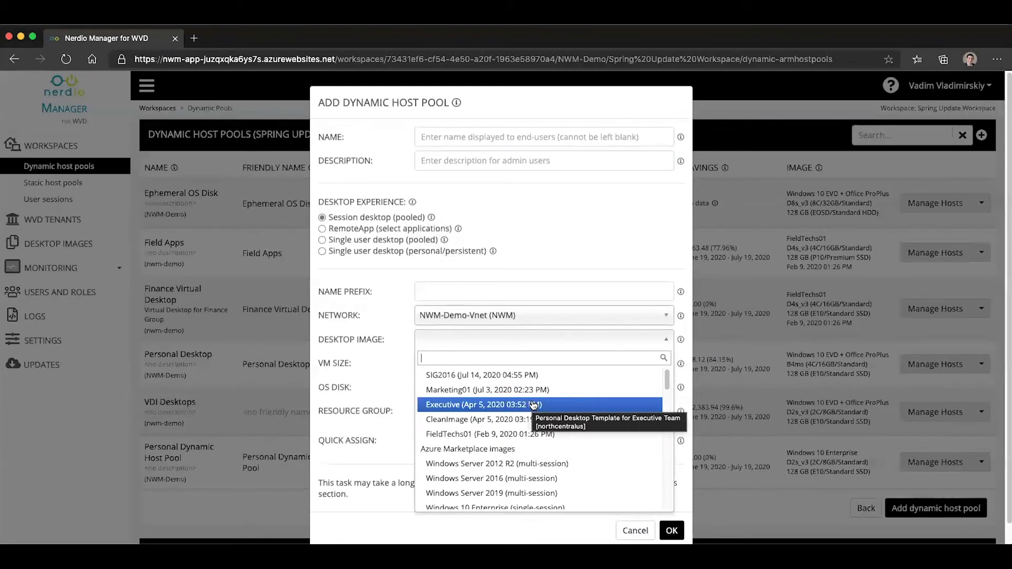
scroll(482, 406, down, 1)
scroll(482, 406, down, 3)
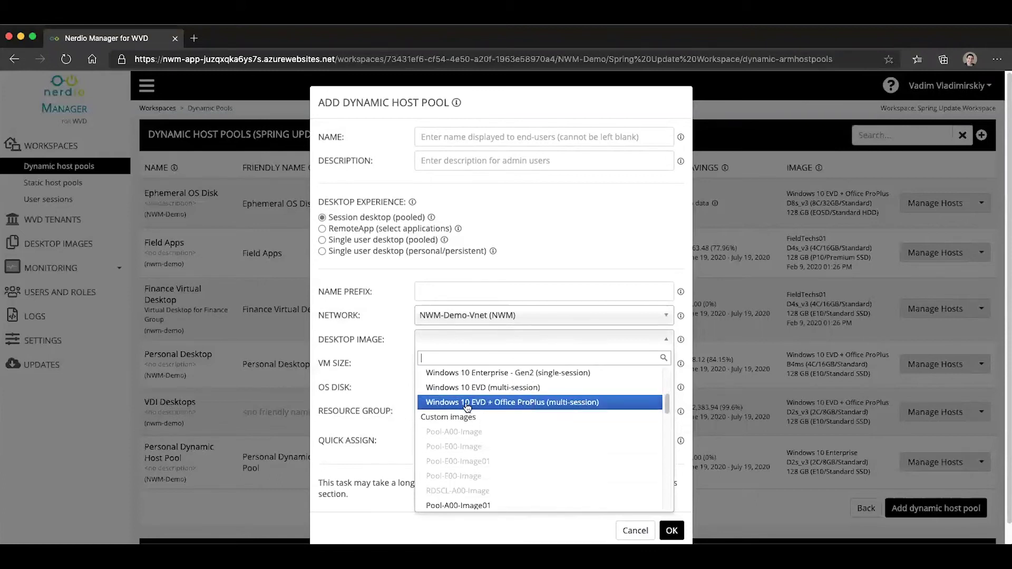
scroll(520, 431, down, 2)
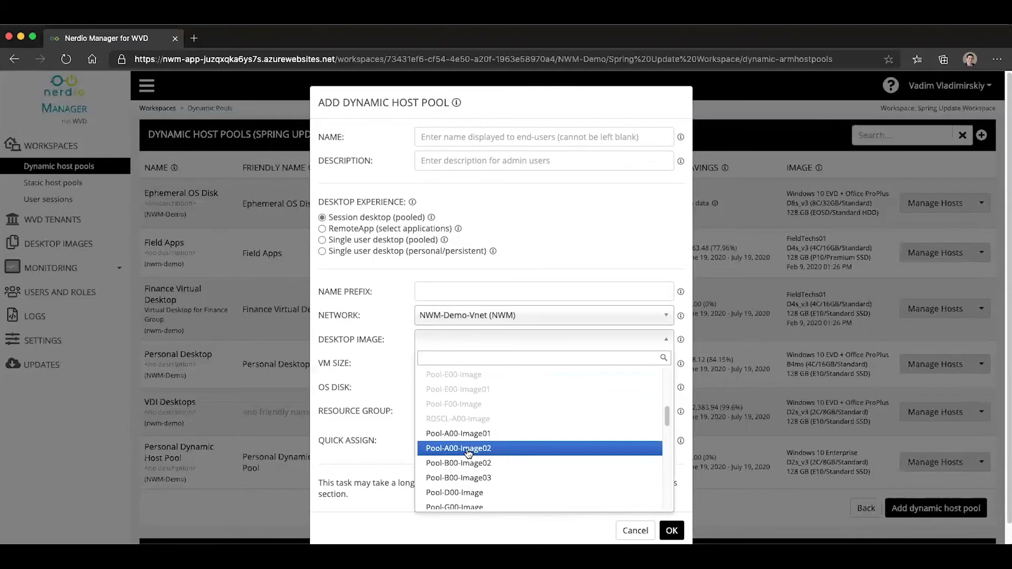
click(468, 449)
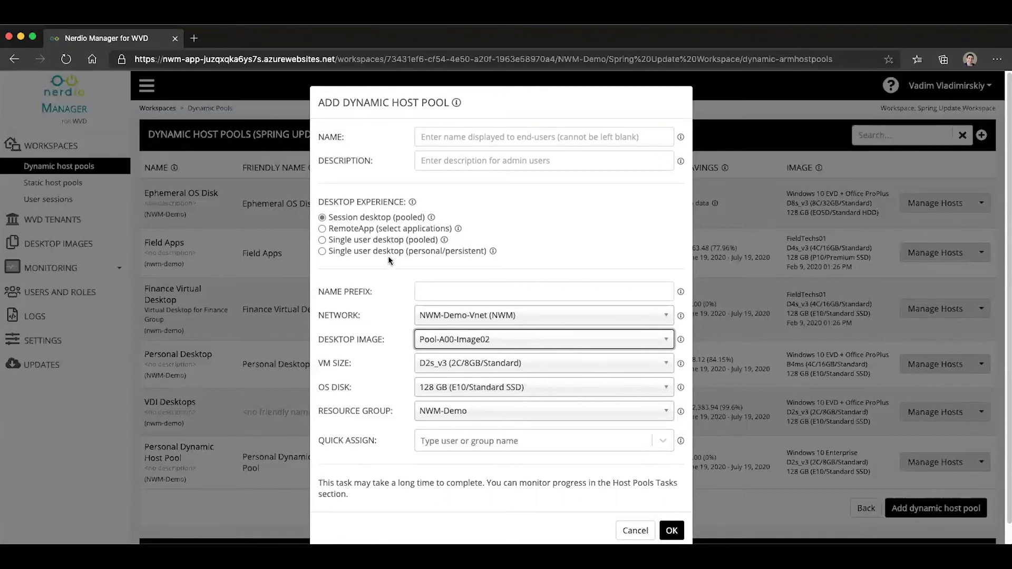
click(635, 530)
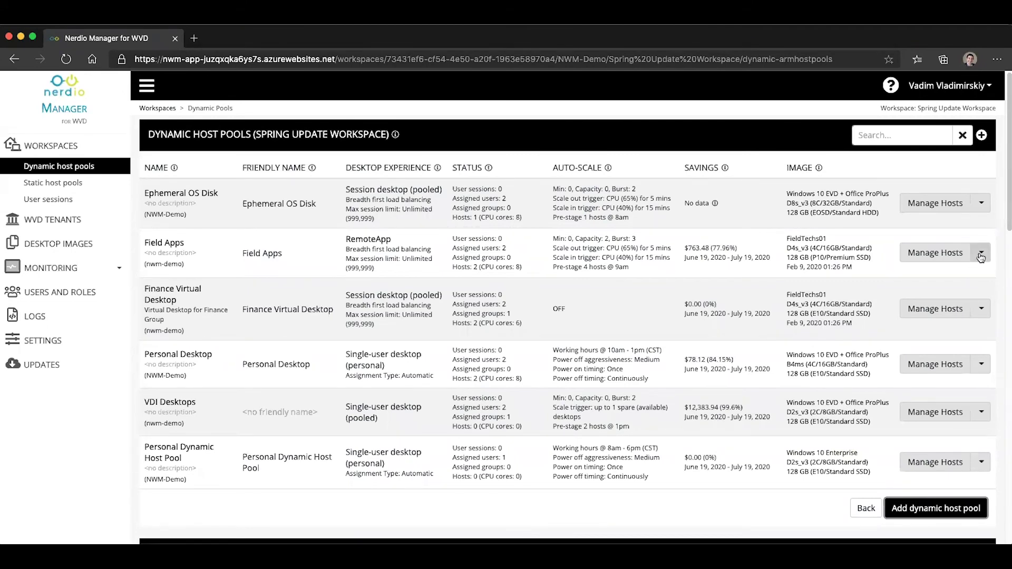
click(982, 254)
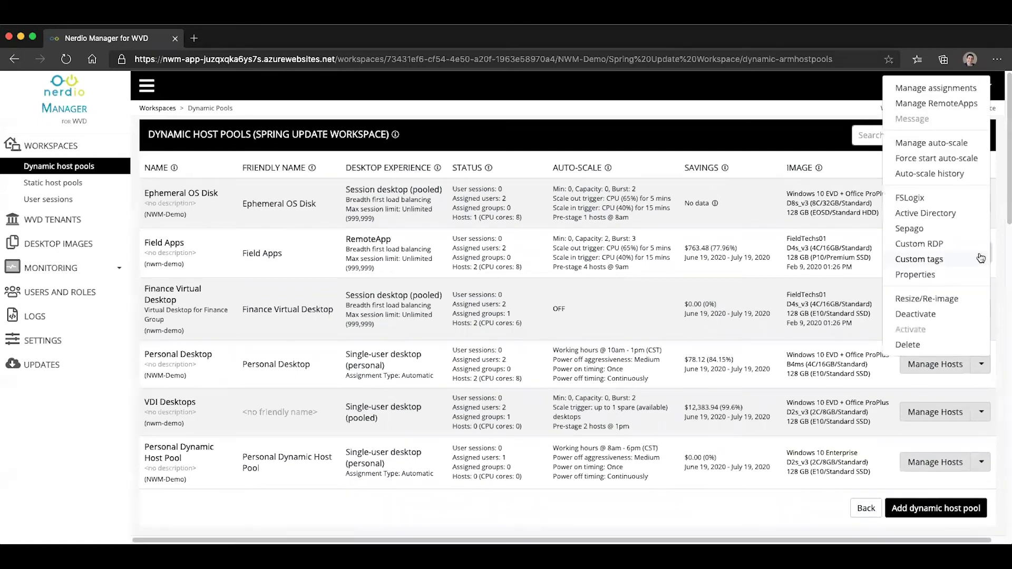
click(932, 303)
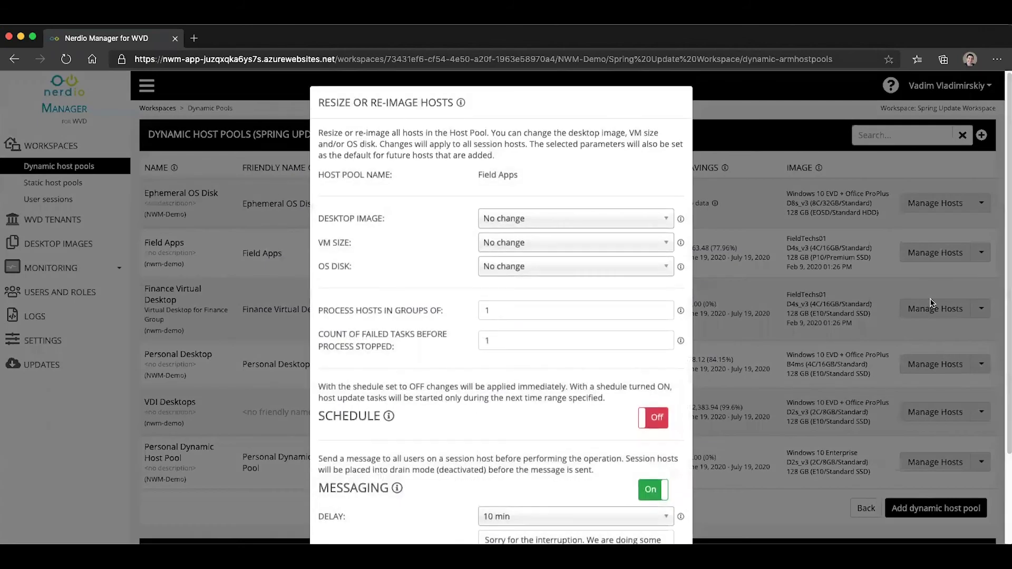
click(526, 220)
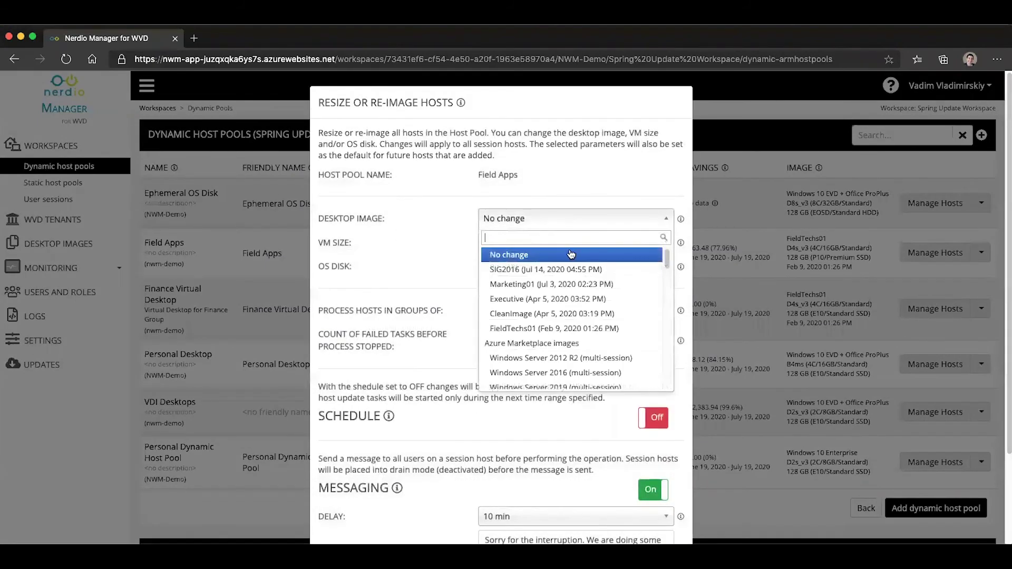
scroll(583, 298, down, 3)
scroll(580, 301, down, 3)
scroll(537, 318, down, 1)
click(536, 351)
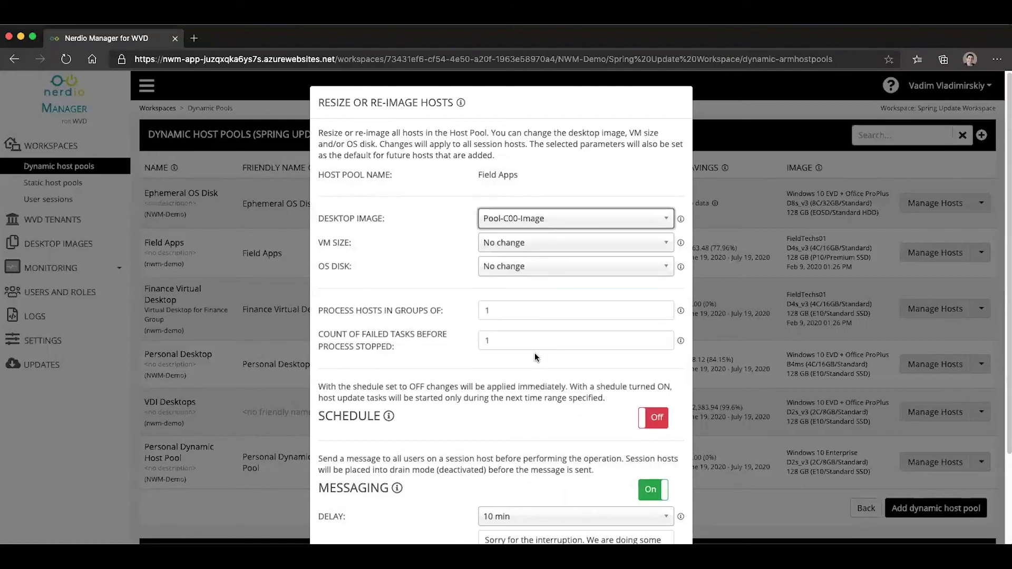
scroll(419, 360, down, 2)
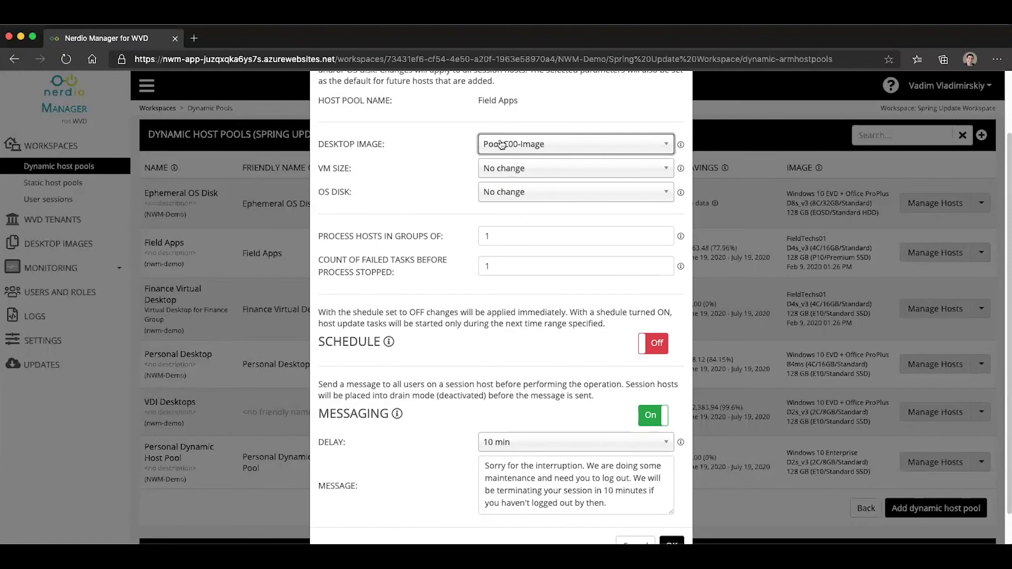
scroll(640, 422, down, 1)
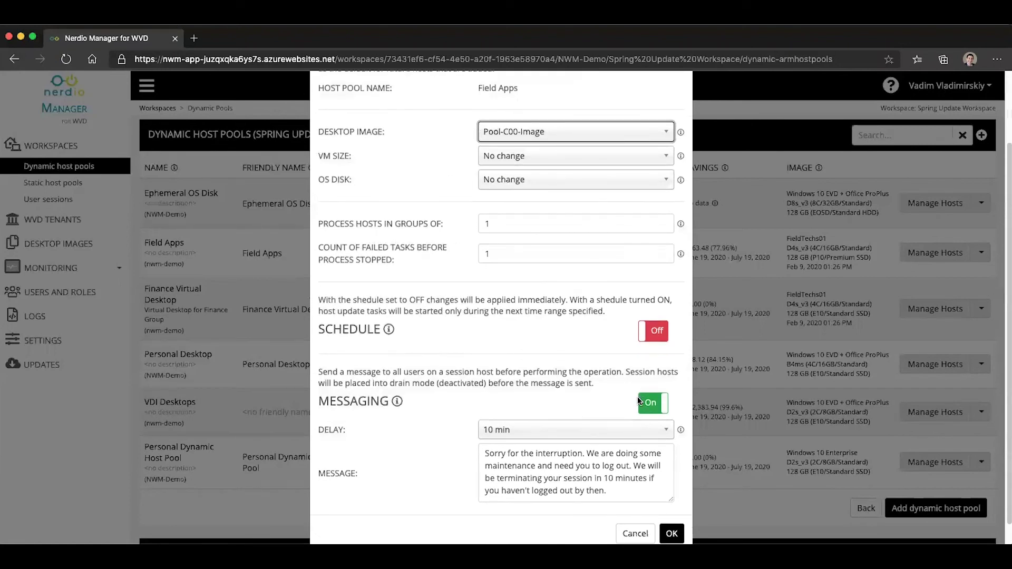
click(634, 533)
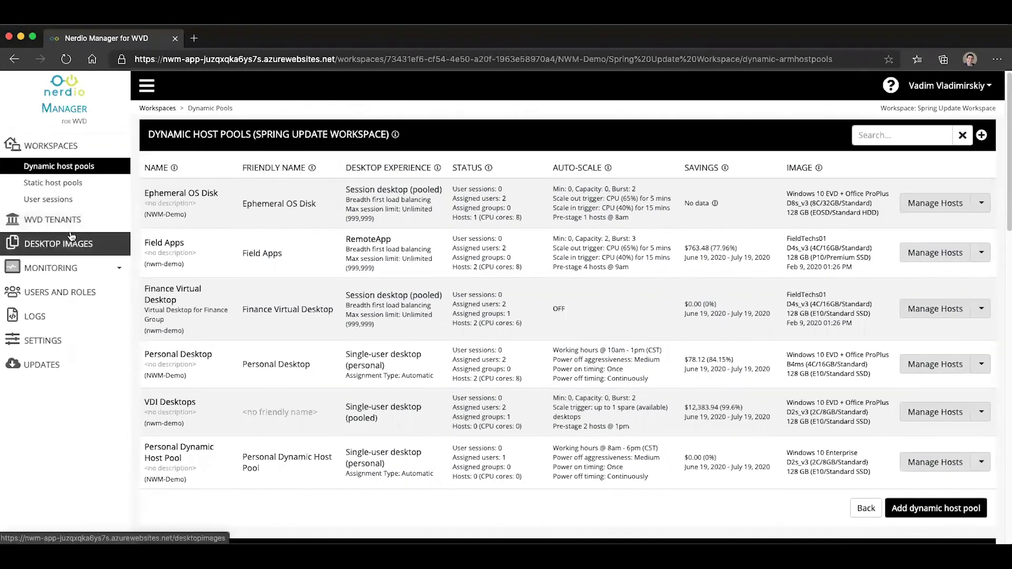
- Go back to the Desktop Images page listing the five existing images
click(58, 243)
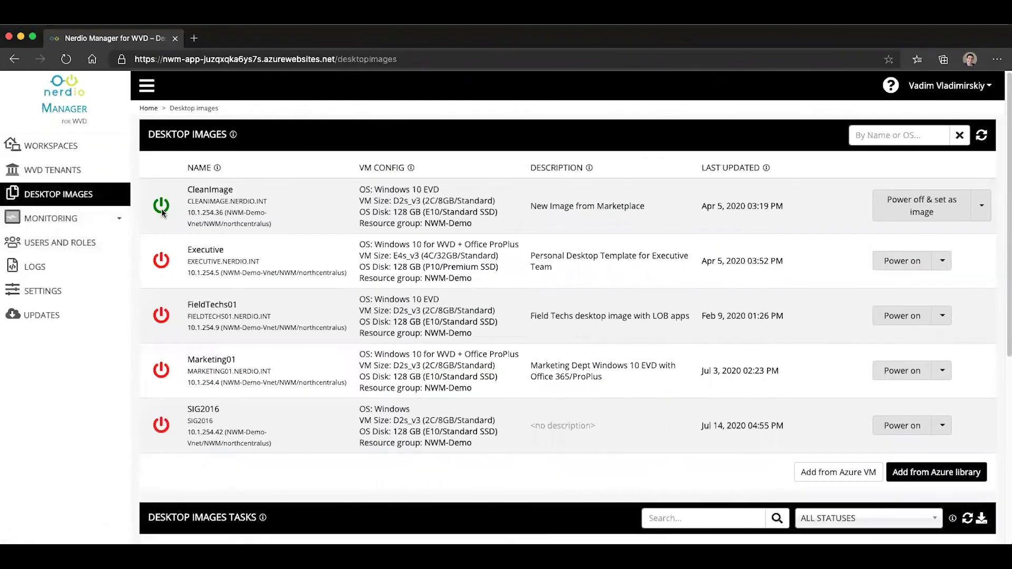